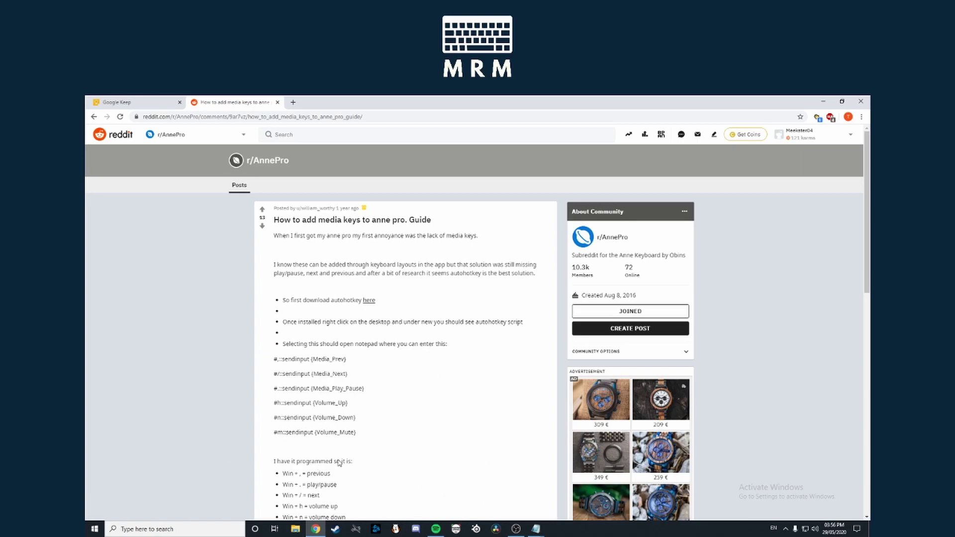
- Open autohotkey.com in a new tab, show its download options, and return to the desktop
click(293, 103)
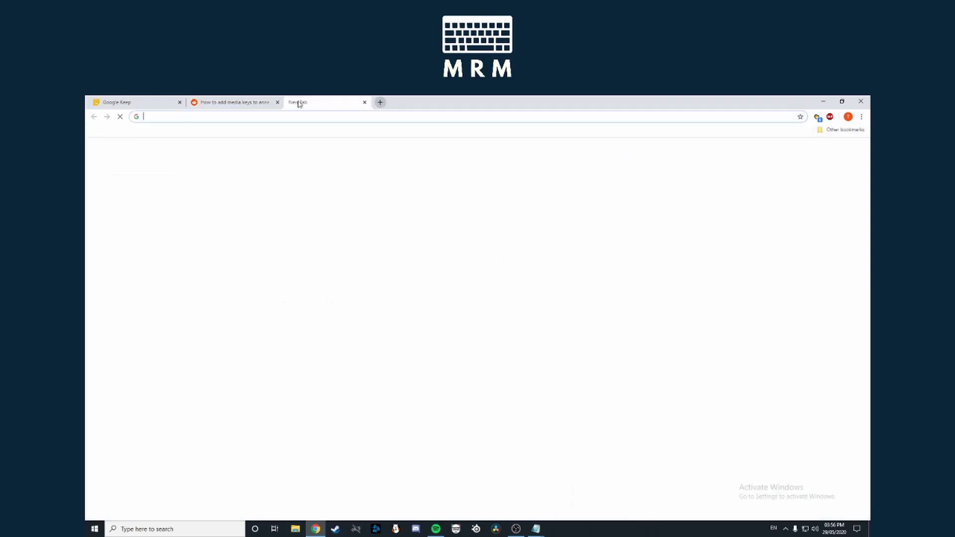
text(au)
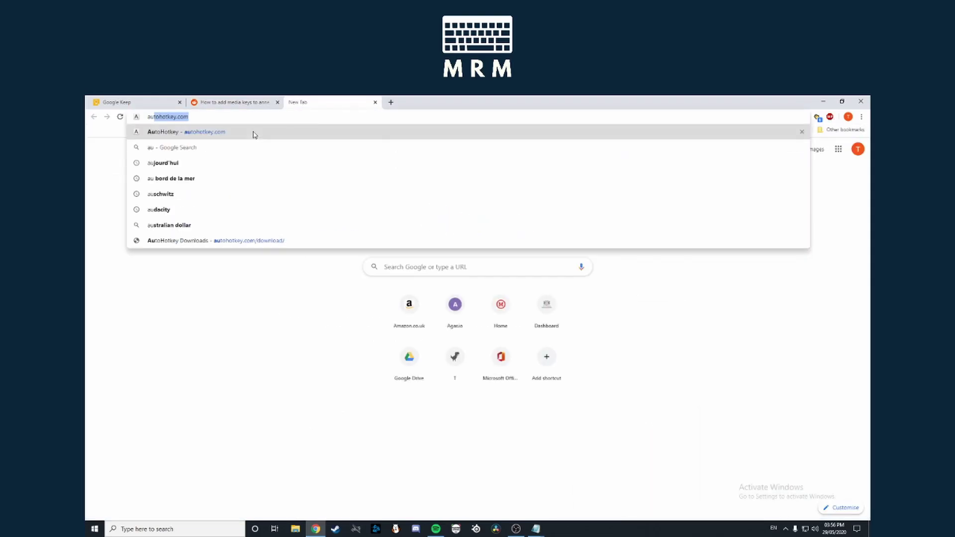
click(254, 133)
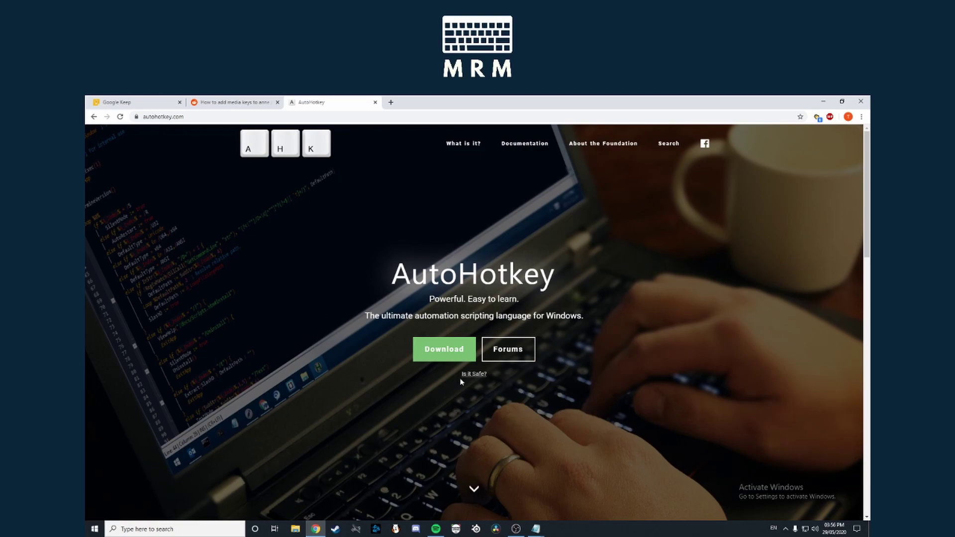
click(446, 347)
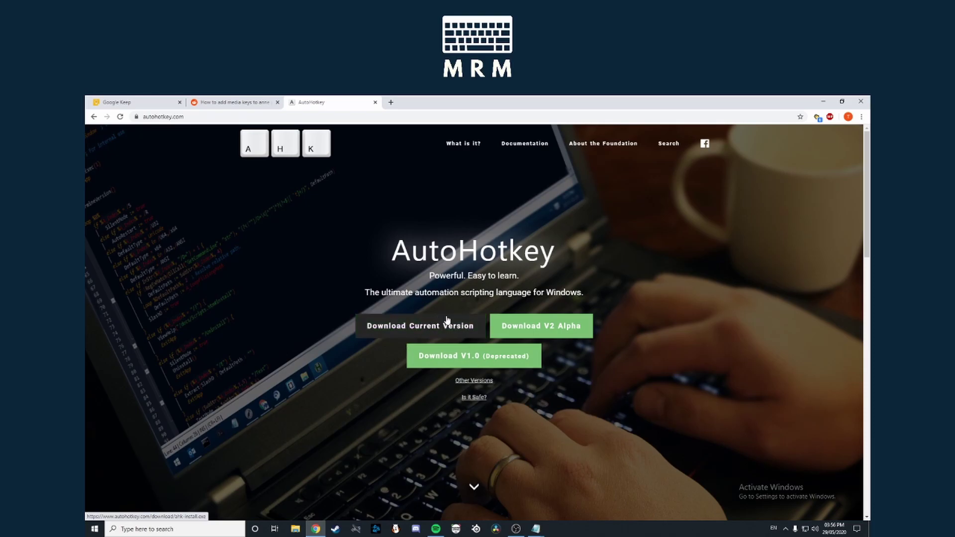
click(375, 102)
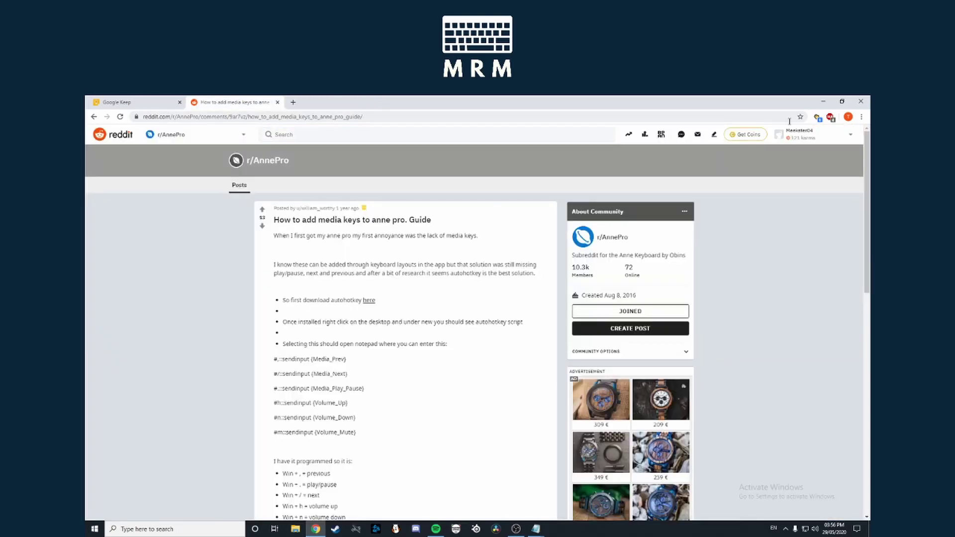
click(824, 102)
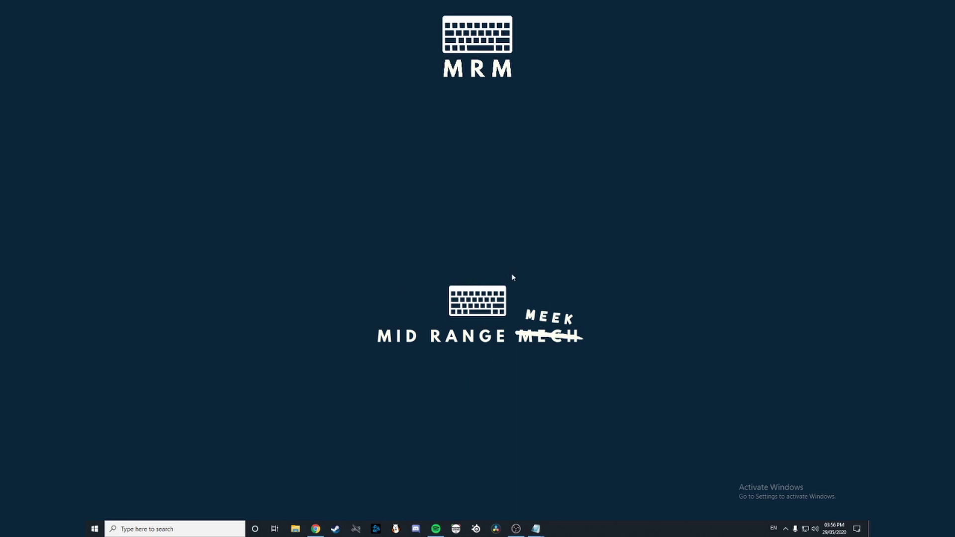
- Create an AutoHotkey script named "Media + Pound Sign" on the desktop and move it to a clear spot
right_click(464, 202)
mouse_move(520, 295)
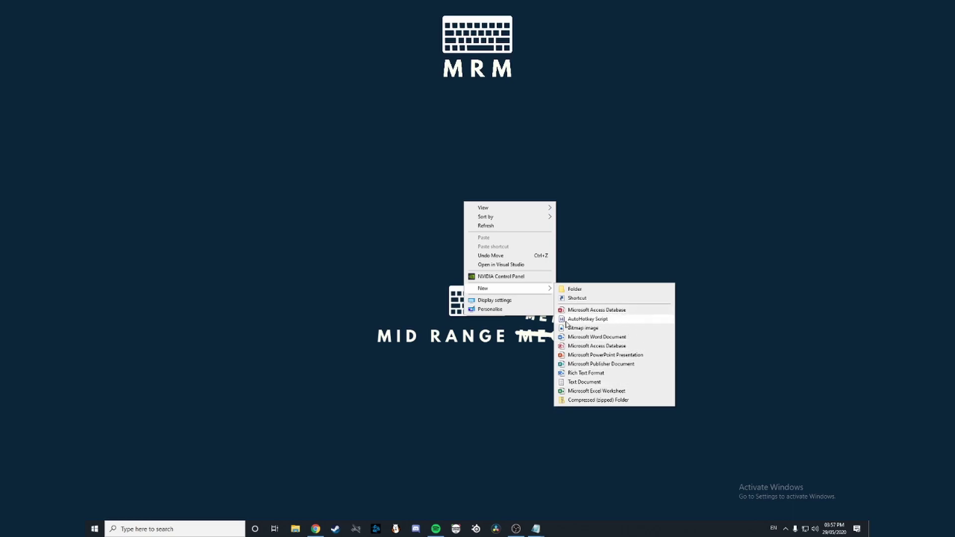
click(607, 321)
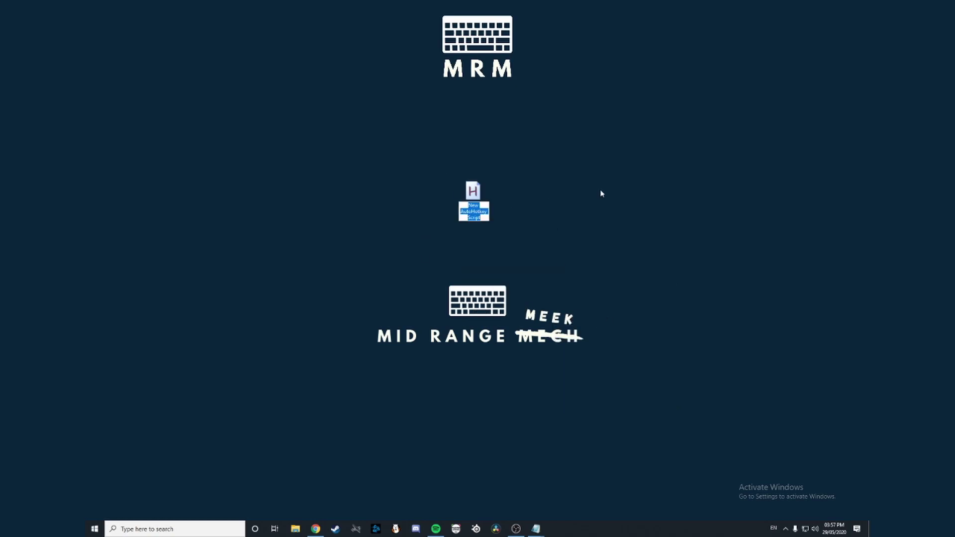
text(Media + Pound Sign)
key(Return)
drag(473, 195, 482, 286)
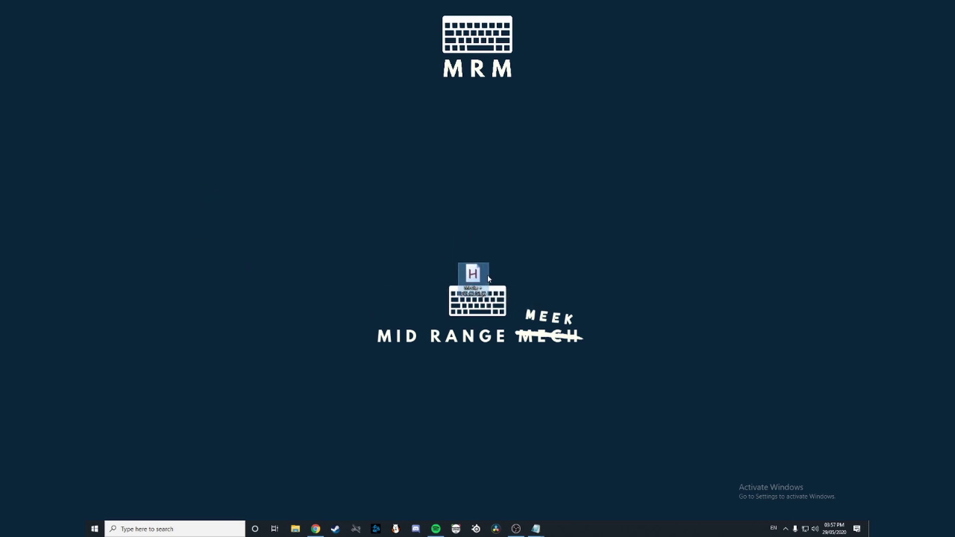
drag(459, 267, 344, 228)
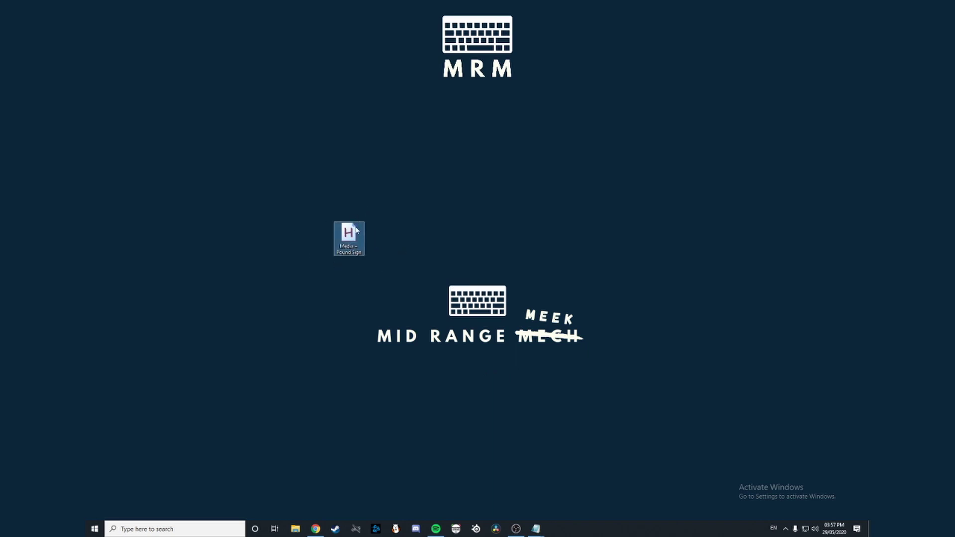
- Open the Media + Pound Sign script for editing in Notepad and delete all its template text
right_click(348, 238)
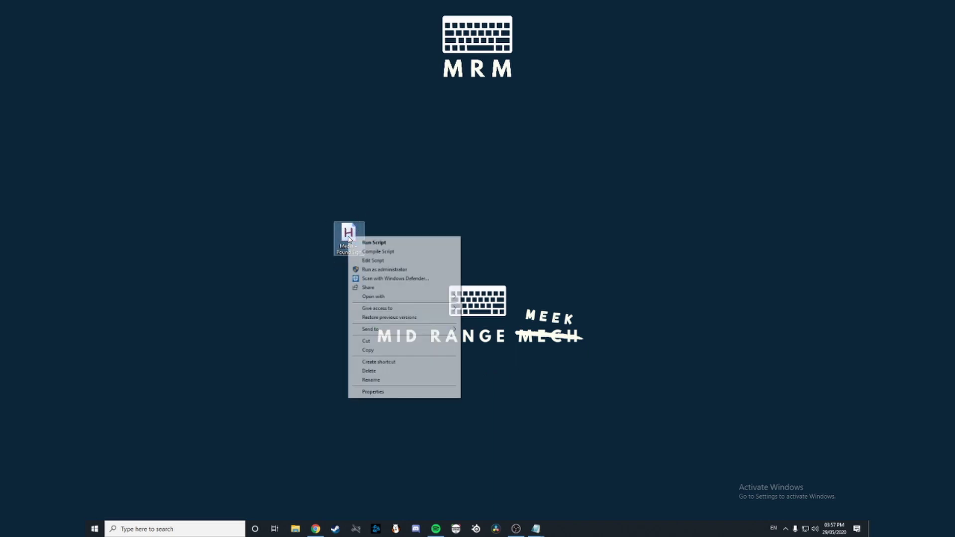
click(360, 260)
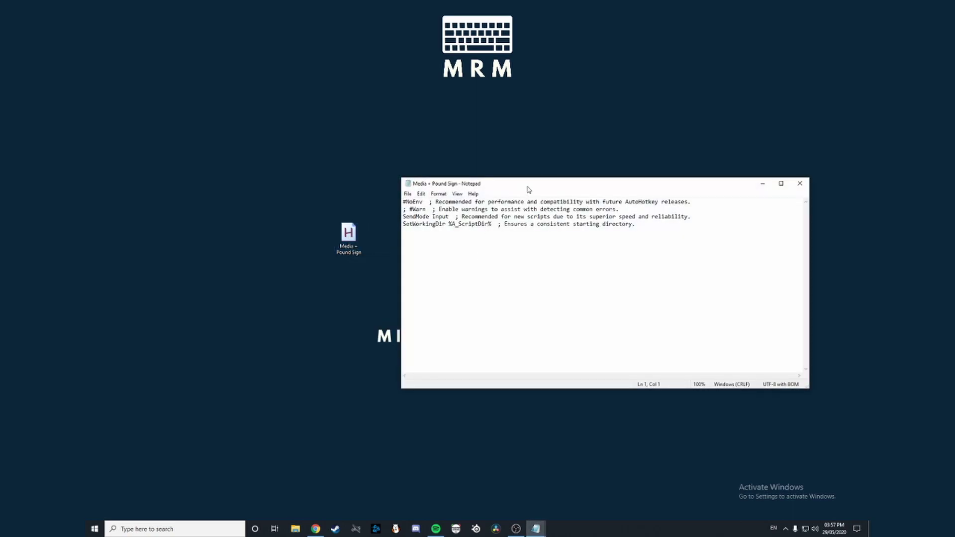
drag(501, 179, 516, 165)
drag(643, 211, 362, 158)
key(BackSpace)
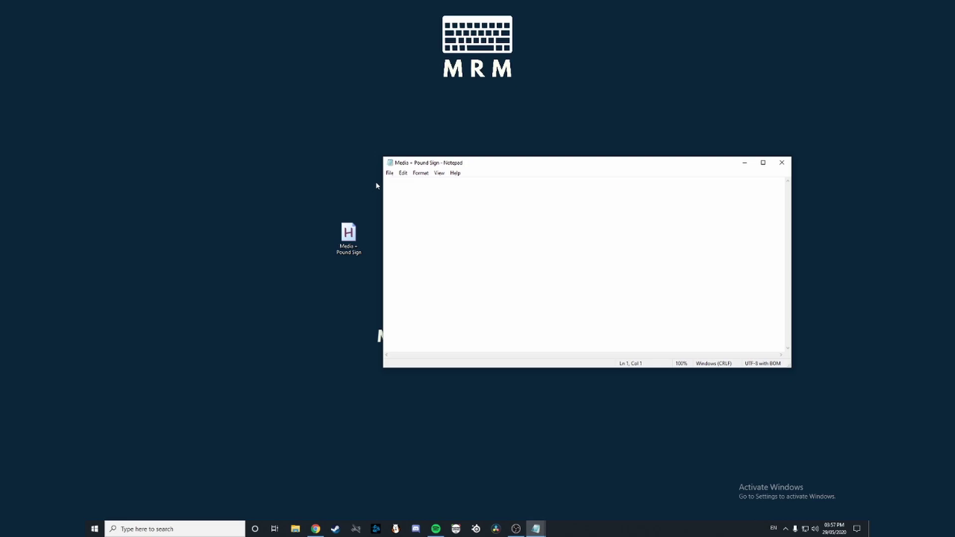
drag(566, 170, 606, 190)
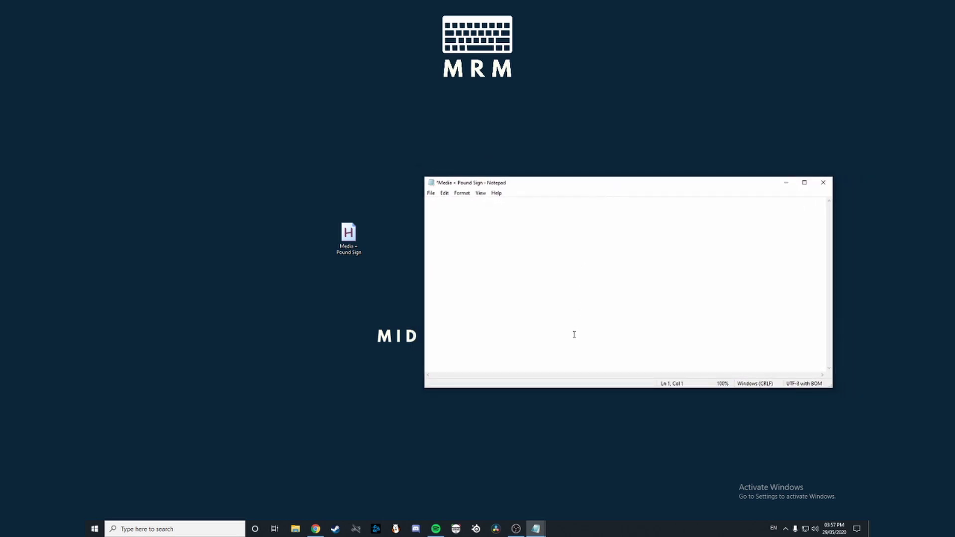
- Copy the media, volume and +4::£ hotkey lines from the TEST note into the empty Media + Pound Sign script
mouse_move(535, 529)
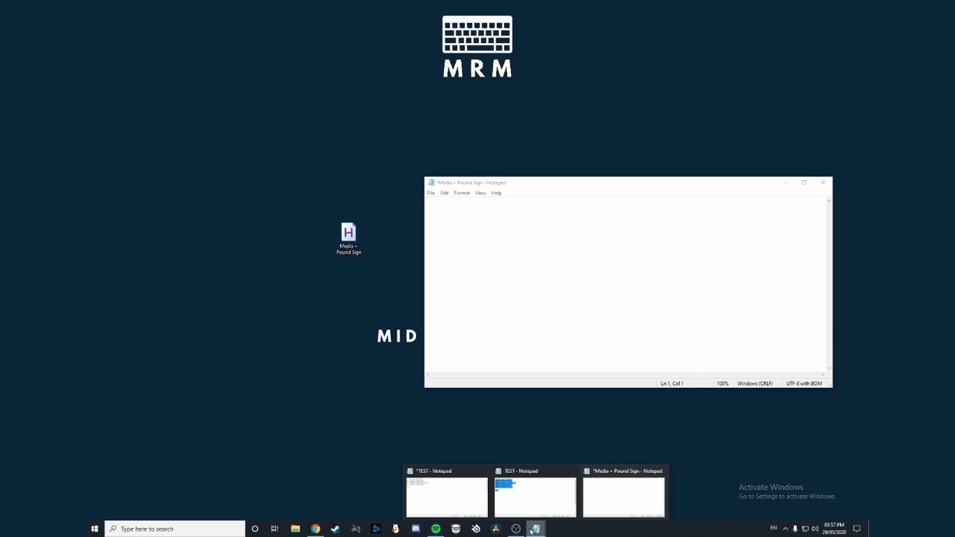
click(546, 506)
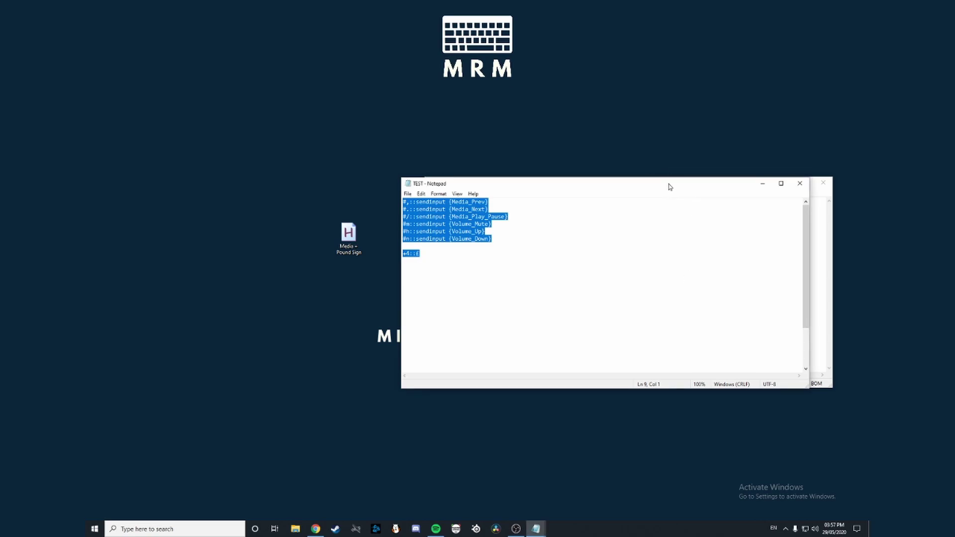
drag(668, 187, 672, 245)
click(676, 198)
text(#,::sendinput {Media_Prev} #.::sendinput {Media_Next} #/::sendinput {Media_Play_Pause} #m::sendinput {Volume_Mute} #h::sendinput {Volume_Up} #n::sendinput {Volume_Down}  +4::£)
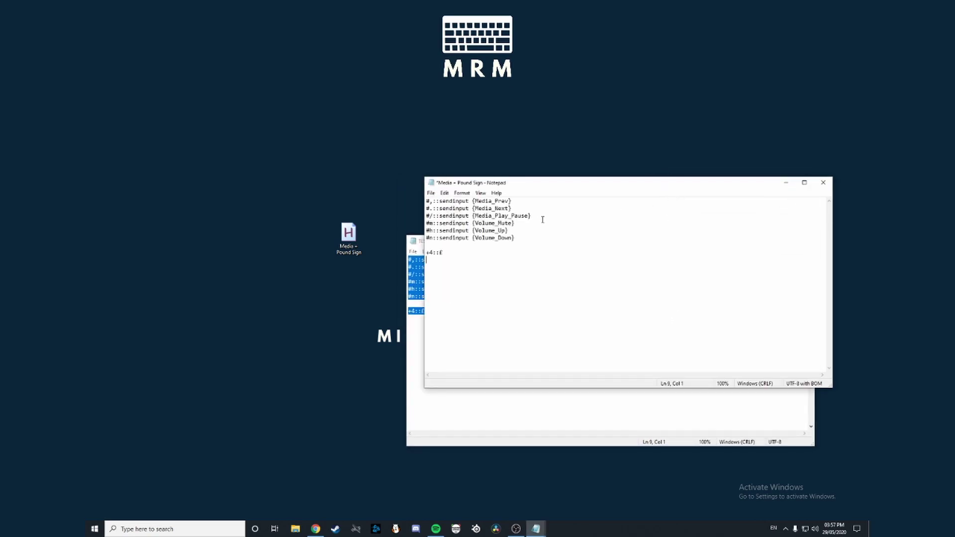
click(420, 359)
click(768, 241)
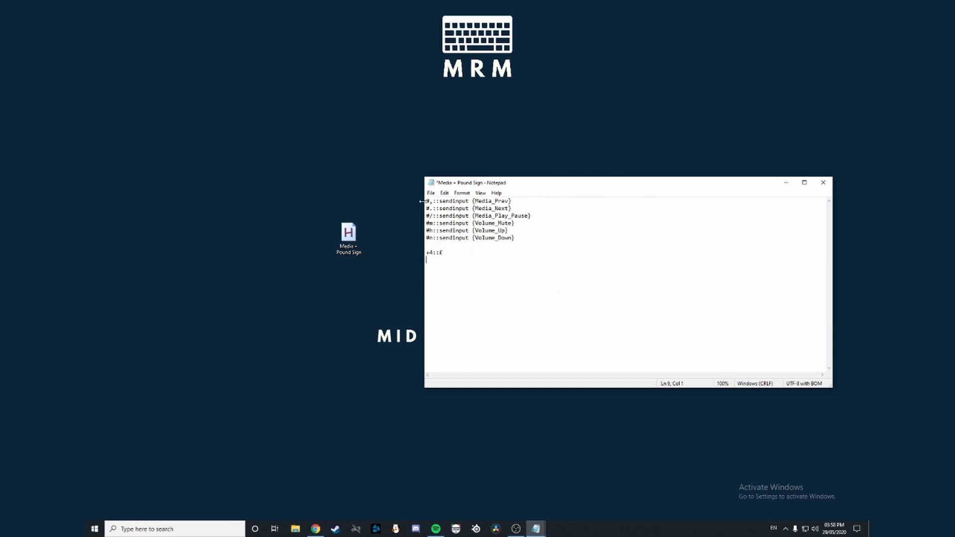
- Examine the hotkey lines, from the # prefix and trigger key to the sendinput media and volume actions
drag(427, 201, 536, 200)
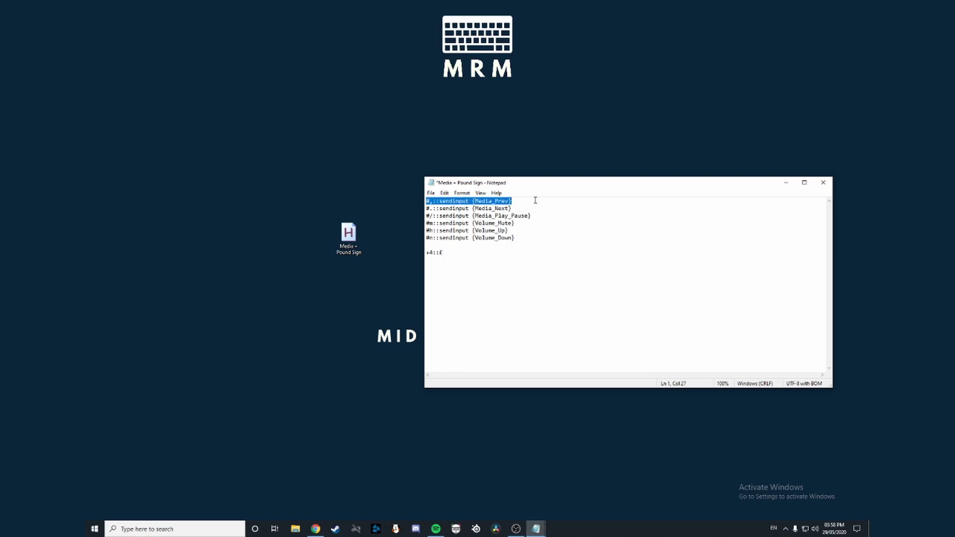
click(433, 201)
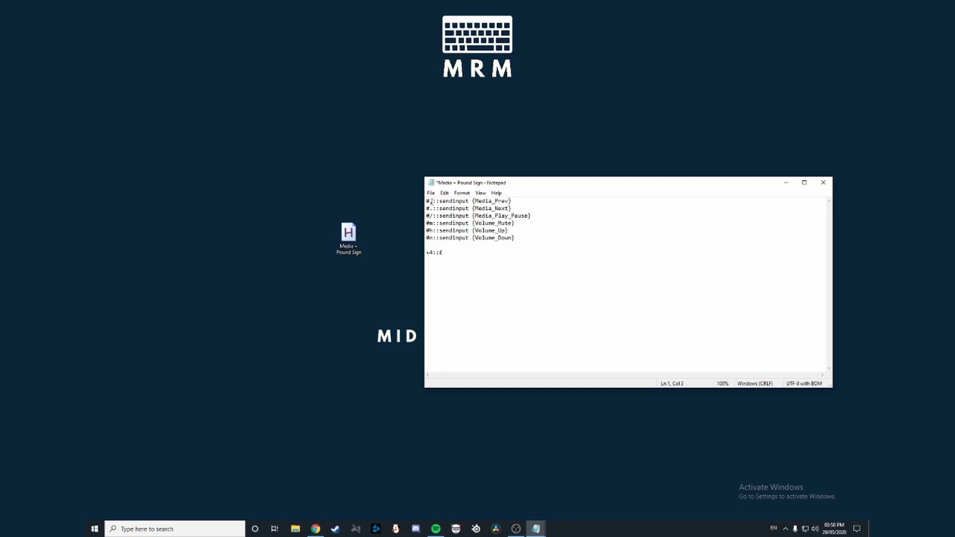
drag(433, 202, 427, 201)
drag(439, 201, 514, 185)
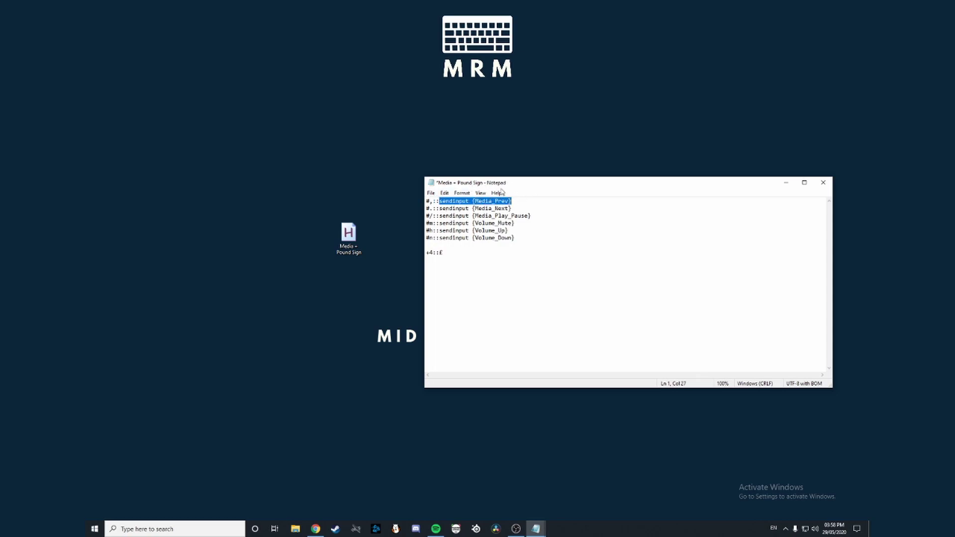
click(432, 201)
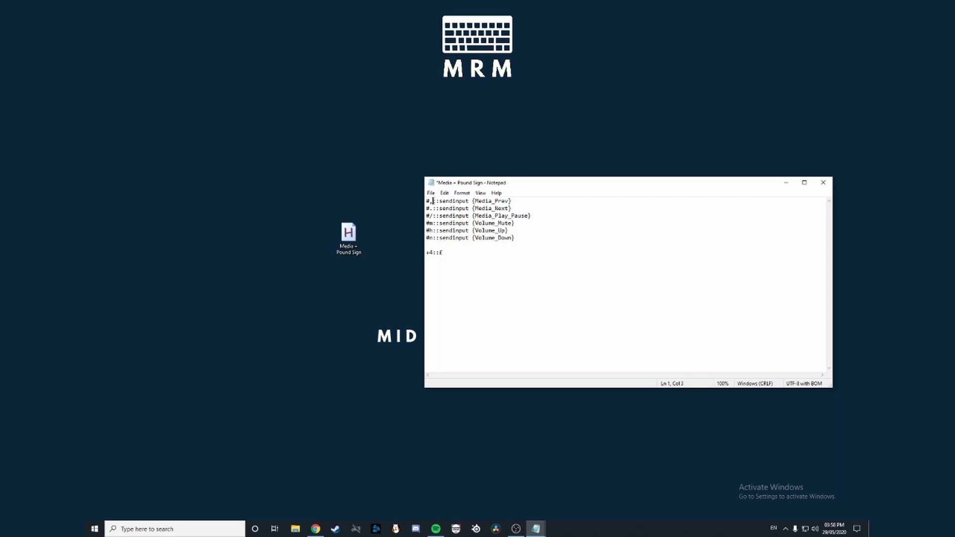
drag(432, 201, 427, 200)
click(431, 201)
drag(428, 199, 509, 201)
click(509, 200)
click(527, 215)
drag(428, 216, 539, 215)
drag(424, 223, 423, 222)
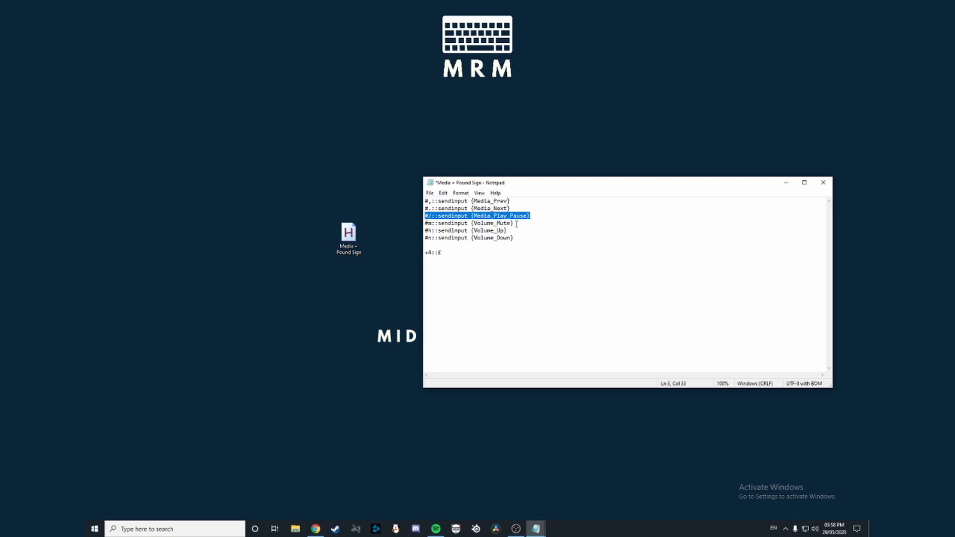
mouse_move(518, 238)
mouse_down()
mouse_move(498, 232)
mouse_move(515, 238)
mouse_up()
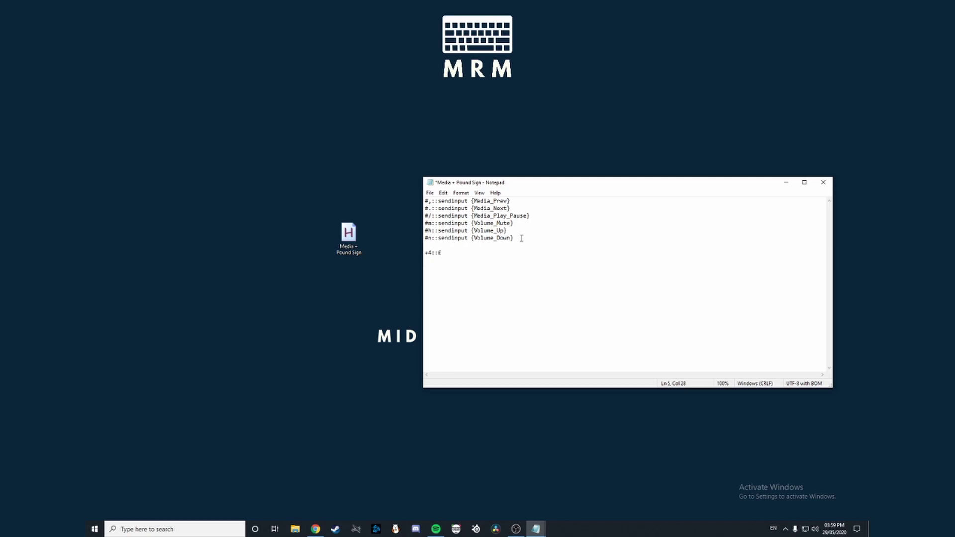
- Delete the Volume_Up and Volume_Down hotkey lines from the script
drag(517, 238, 426, 227)
key(BackSpace)
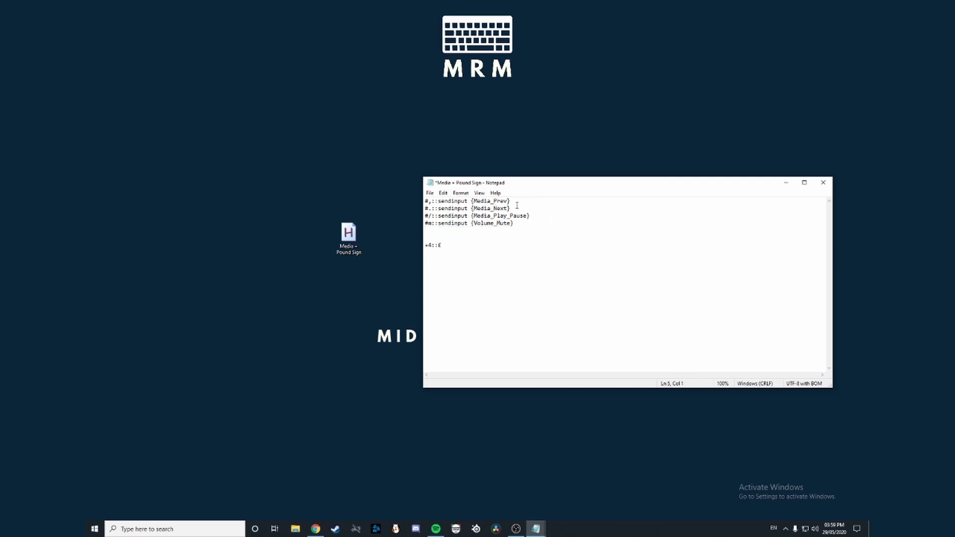
drag(511, 208, 425, 201)
drag(511, 208, 413, 208)
key(BackSpace)
key(BackSpace)
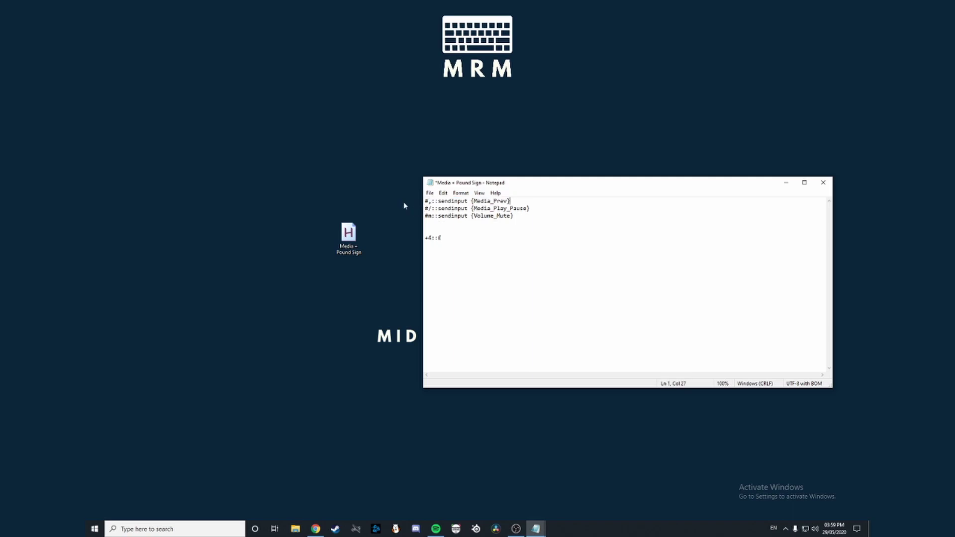
key(ctrl+z)
key(ctrl+z)
key(ctrl+z)
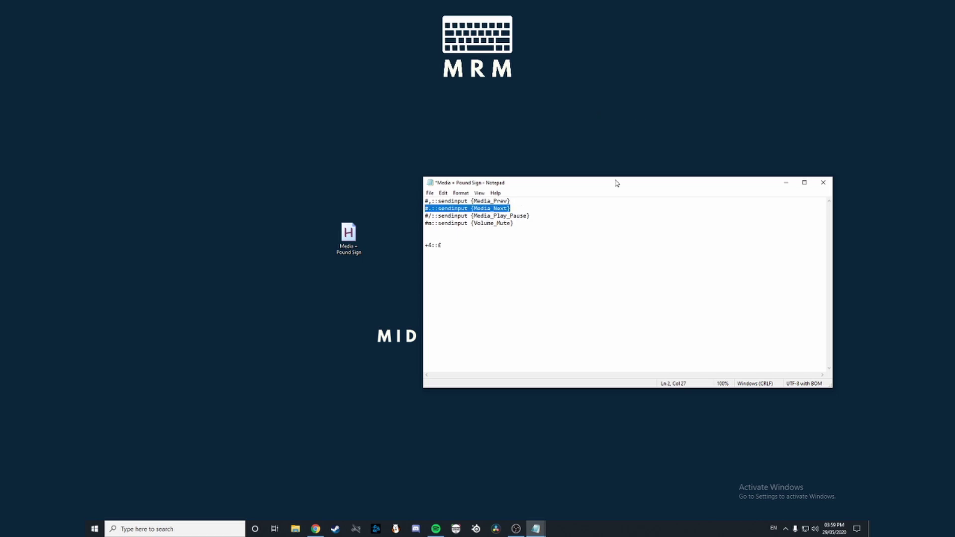
- Remove the extra blank line above the +4::£ remap and review that remap and the Volume_Mute line
click(536, 223)
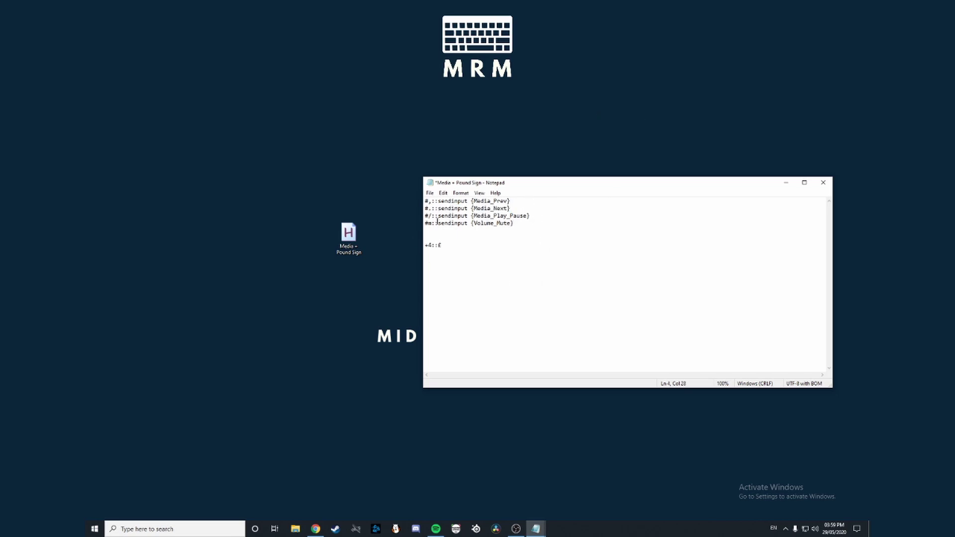
click(442, 235)
key(BackSpace)
click(454, 239)
drag(424, 238, 433, 239)
click(438, 238)
drag(437, 225, 517, 217)
click(514, 225)
- Switch to Chrome, search Google for "euro" in a new tab, and select the € sign in the Wikipedia result
click(315, 528)
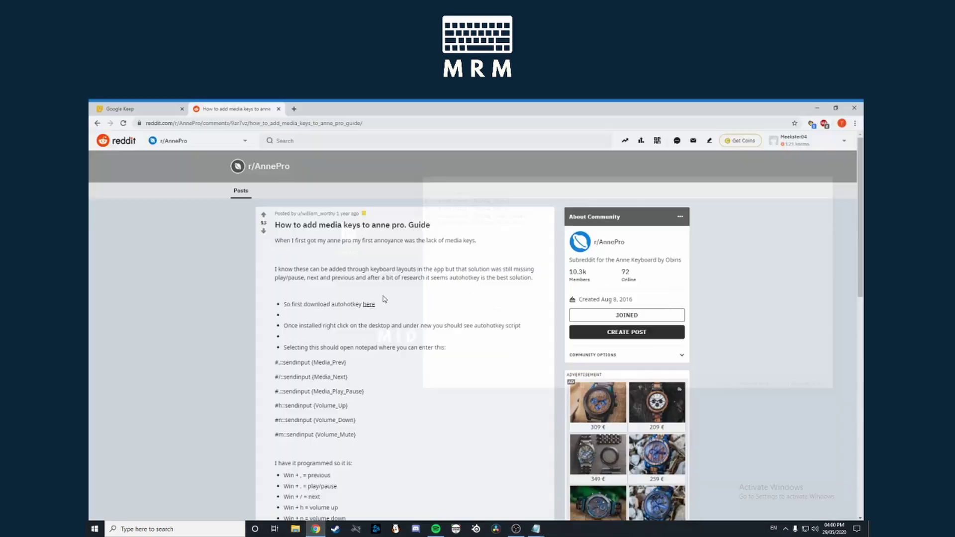
click(295, 102)
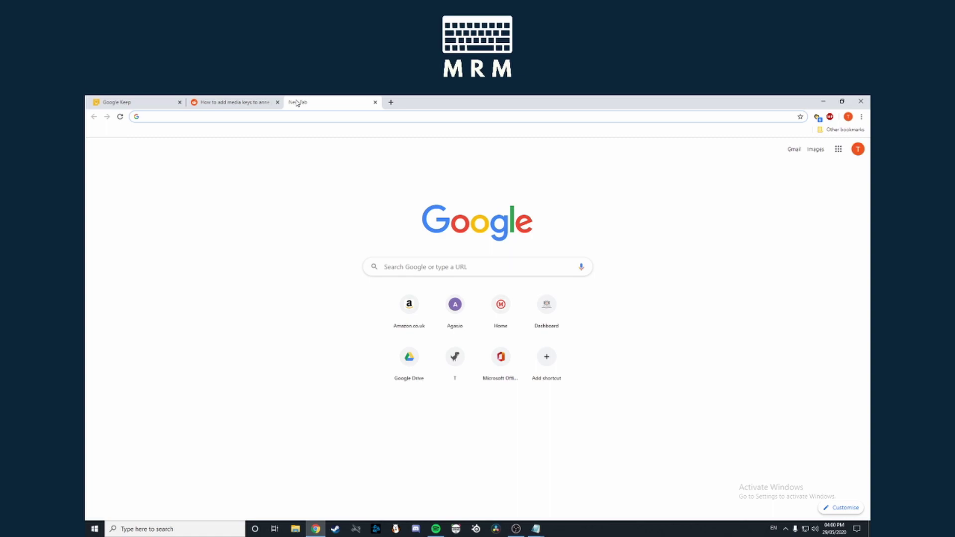
text(euro)
key(Return)
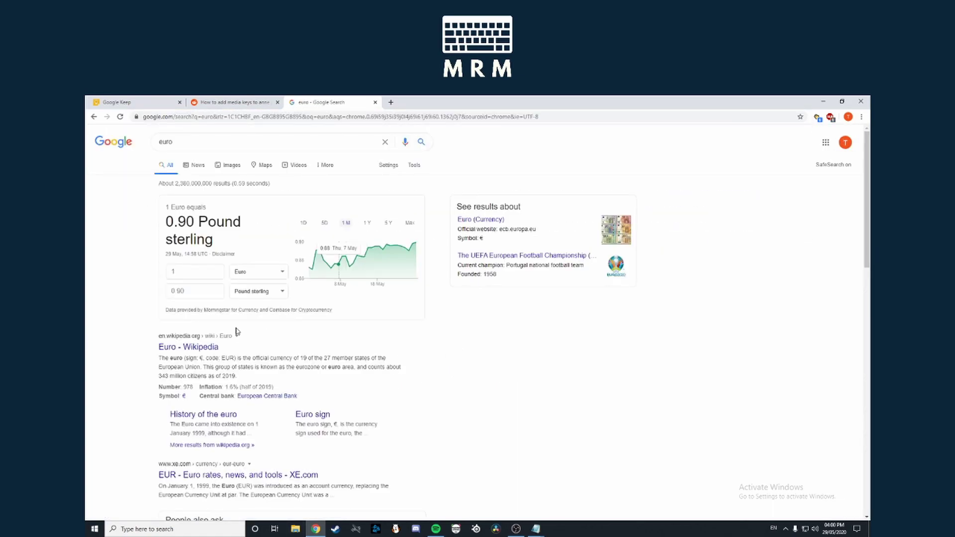
click(231, 347)
double_click(202, 358)
click(824, 101)
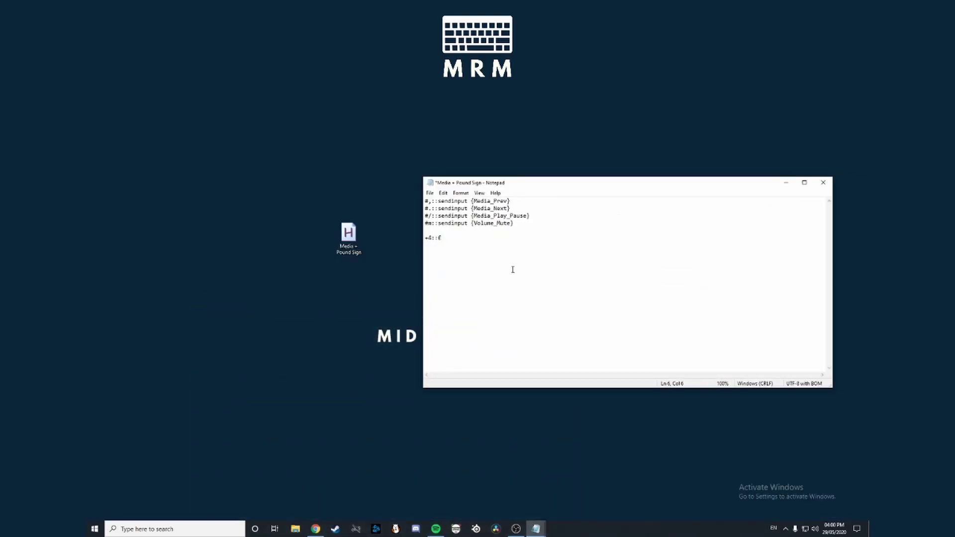
- Save the Media + Pound Sign script and close it
key(BackSpace)
key(ctrl+s)
click(824, 183)
- Run the Media + Pound Sign script from the desktop and check the hidden tray icons for it
drag(347, 239, 494, 225)
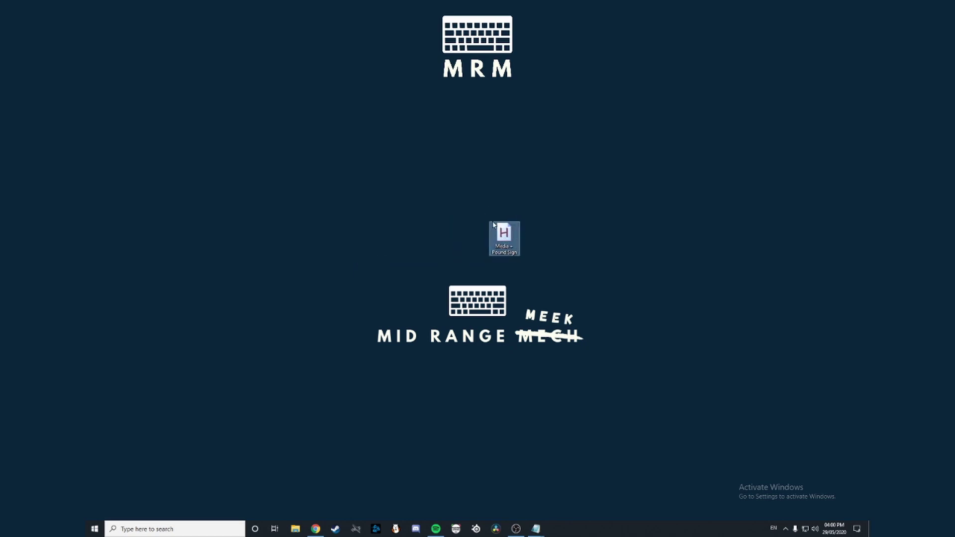
double_click(498, 231)
mouse_move(790, 531)
mouse_down()
mouse_move(776, 513)
mouse_move(809, 492)
mouse_move(778, 513)
mouse_move(794, 479)
mouse_move(795, 521)
mouse_move(774, 518)
mouse_move(781, 533)
mouse_move(791, 517)
mouse_move(779, 517)
mouse_up()
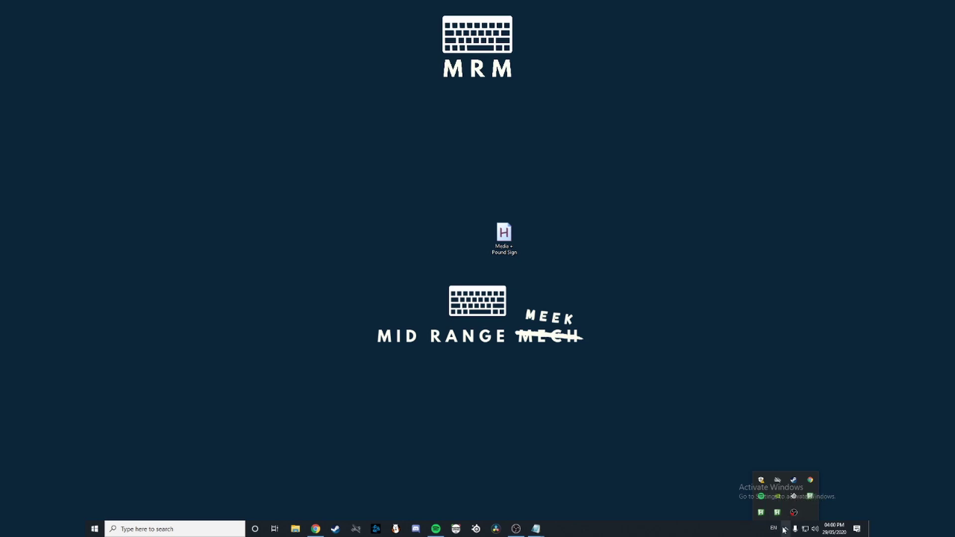
click(786, 529)
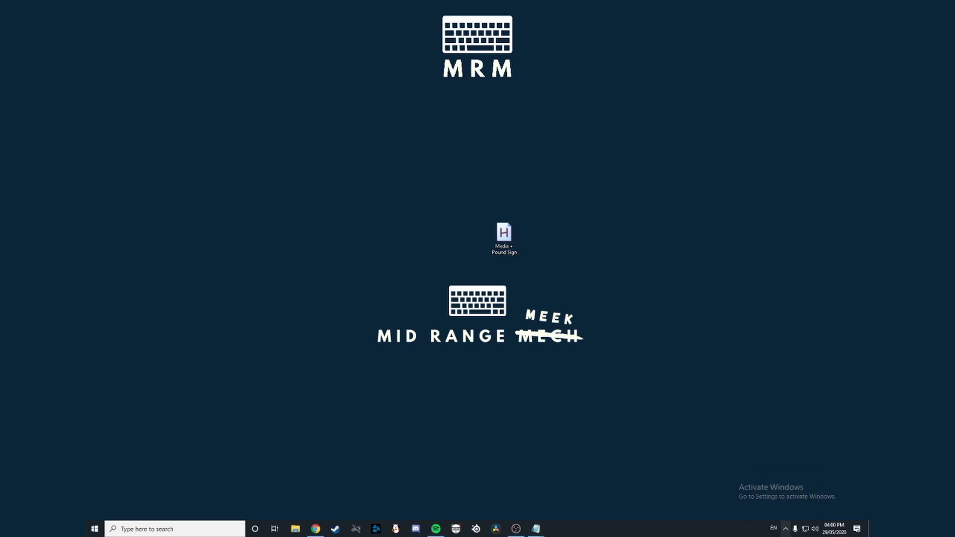
- Switch to Chrome, test the pound sign remap by entering a row of £ characters in a new tab's address bar, and clear them
click(315, 529)
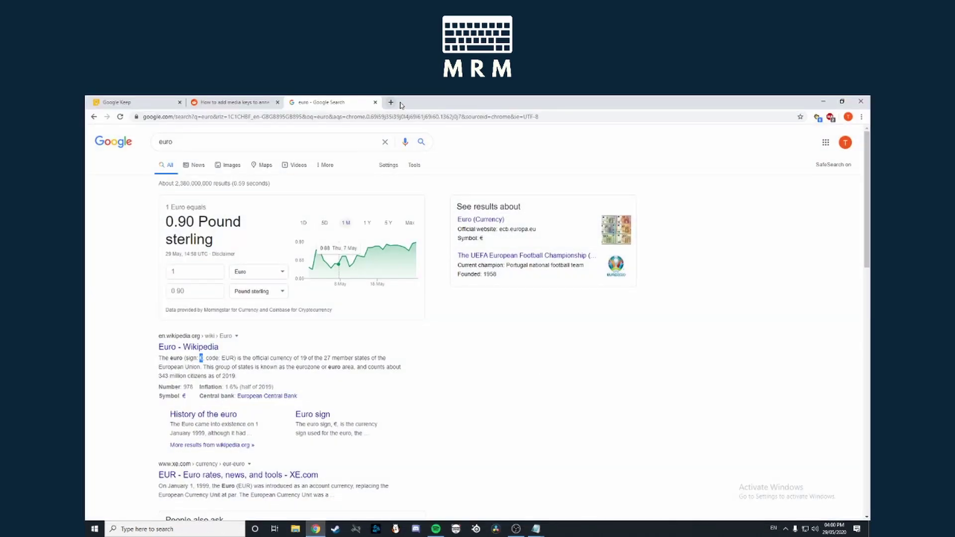
click(390, 102)
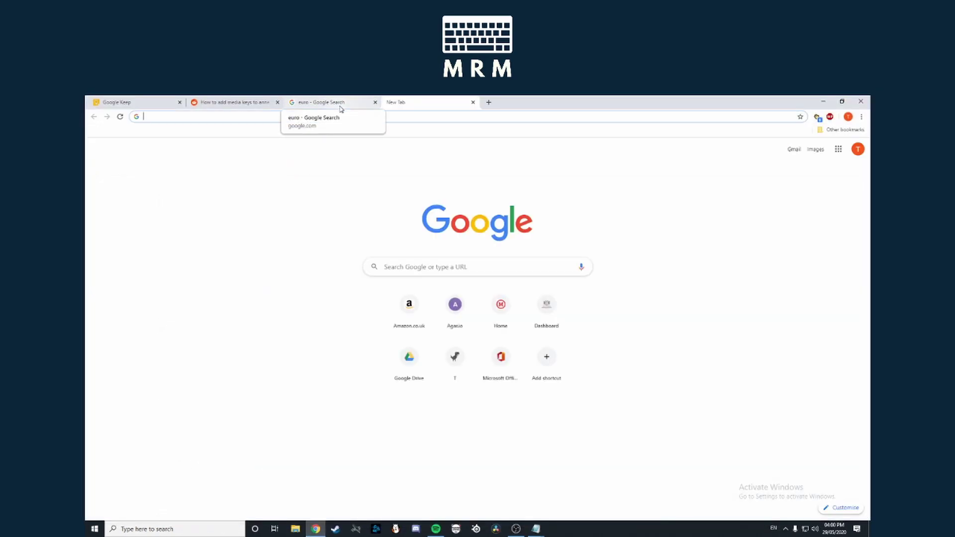
text(£)
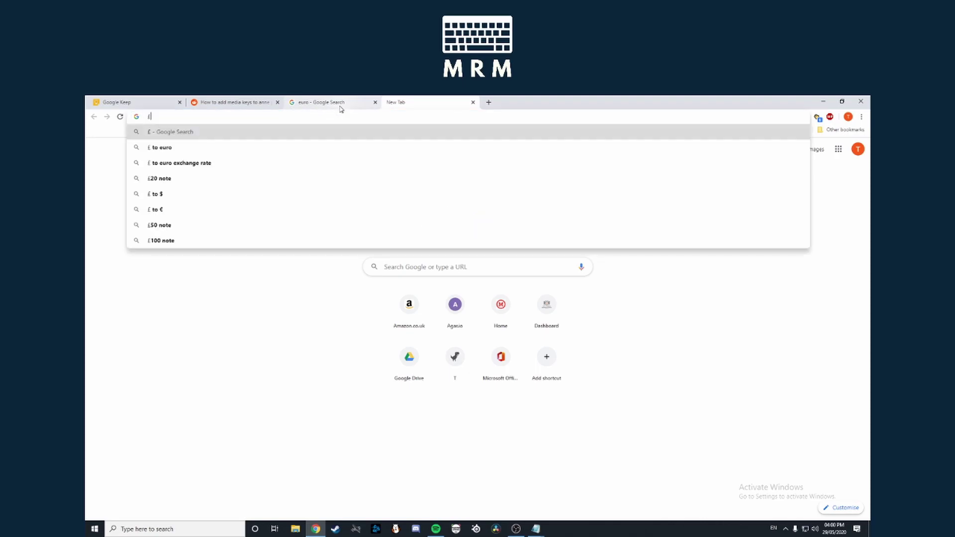
text(£££££)
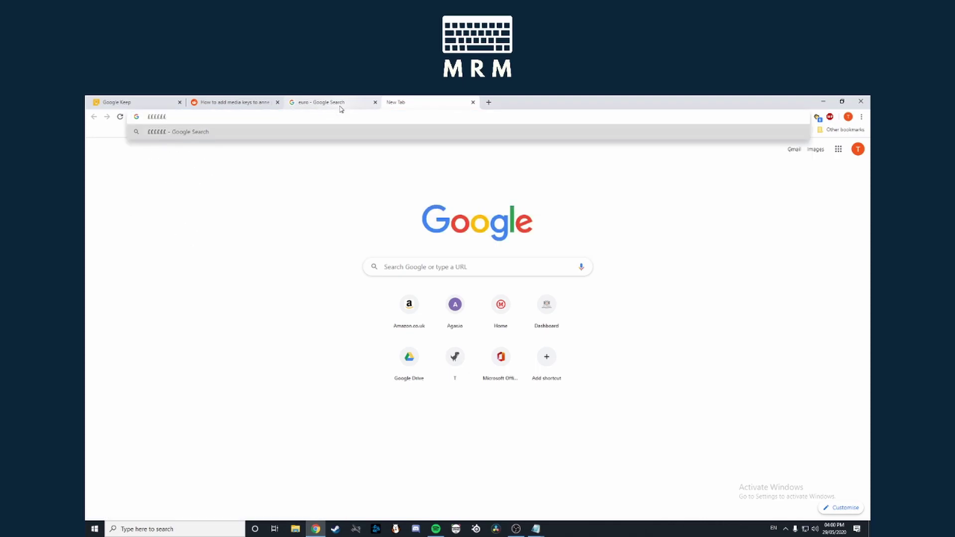
key(BackSpace)
key(BackSpace)
key(BackSpace)
key(BackSpace)
key(BackSpace)
key(BackSpace)
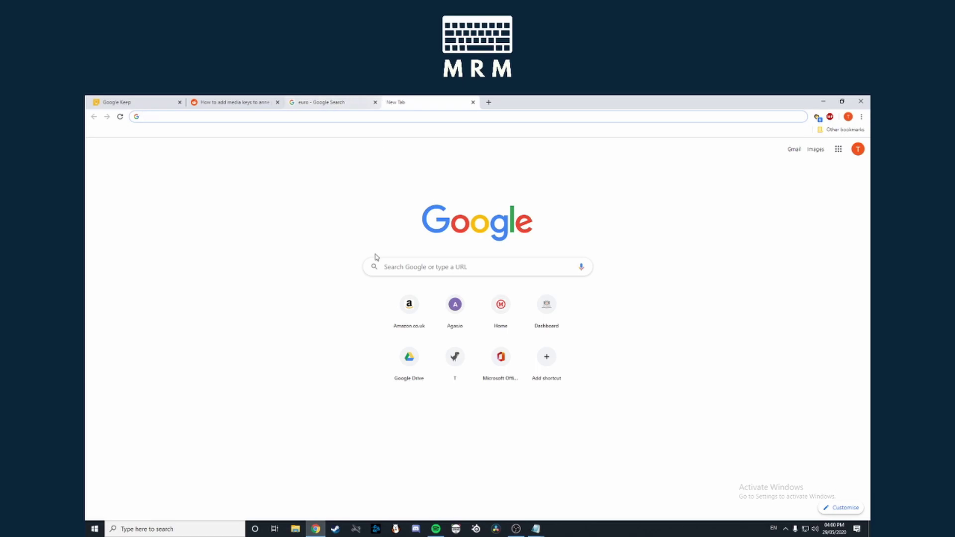
- Bring up Spotify, test the next-track, mute and play/pause shortcuts on the playing music, and minimise Spotify
click(436, 529)
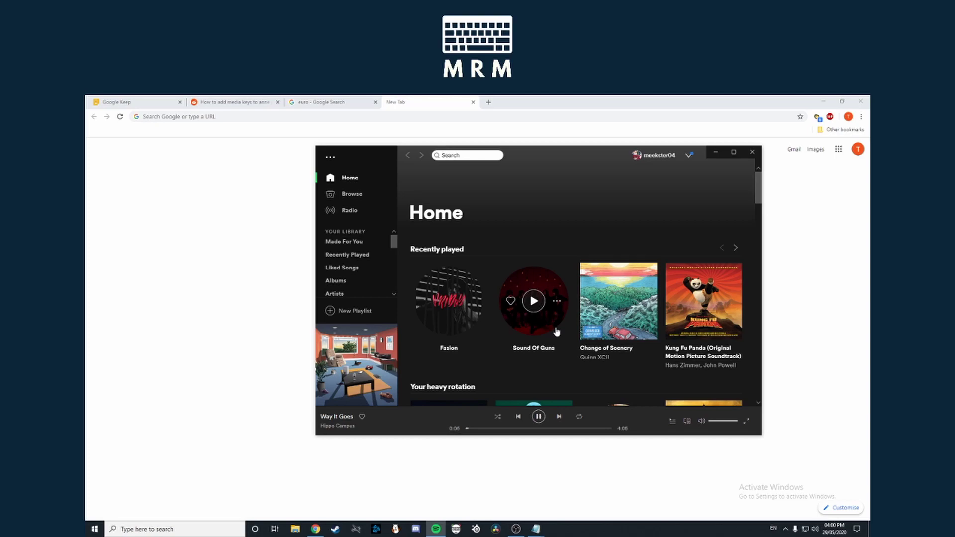
key(XF86AudioNext)
key(XF86AudioNext)
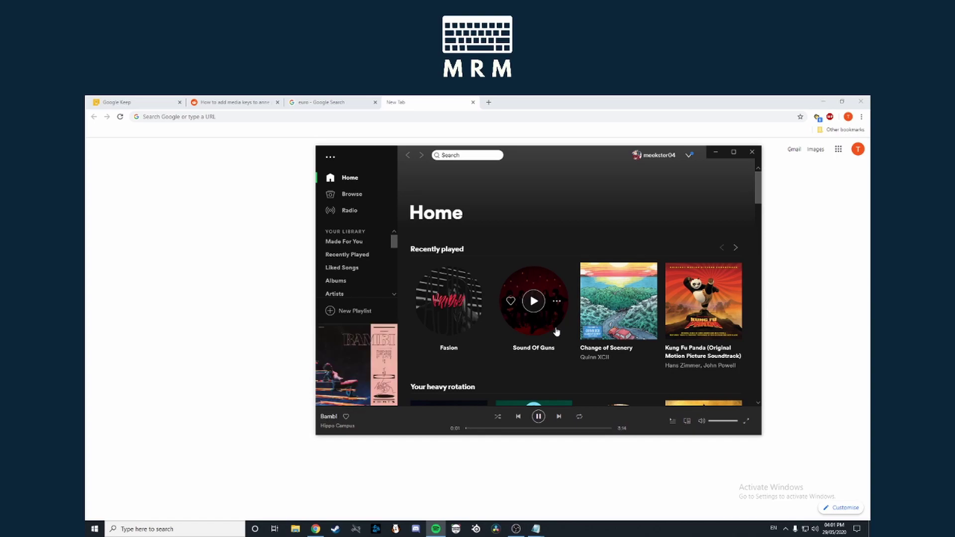
key(XF86AudioNext)
key(XF86AudioMute)
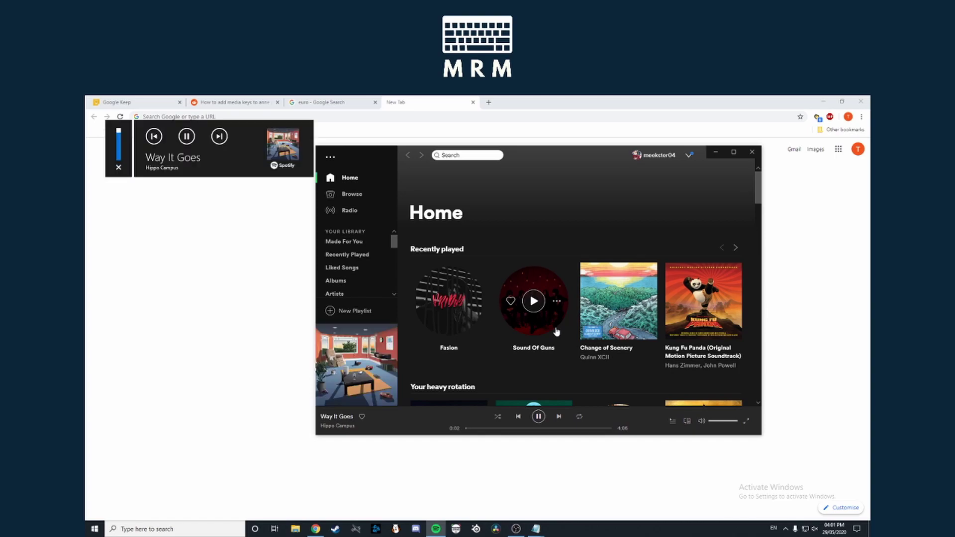
key(XF86AudioMute)
key(XF86AudioPlay)
click(714, 152)
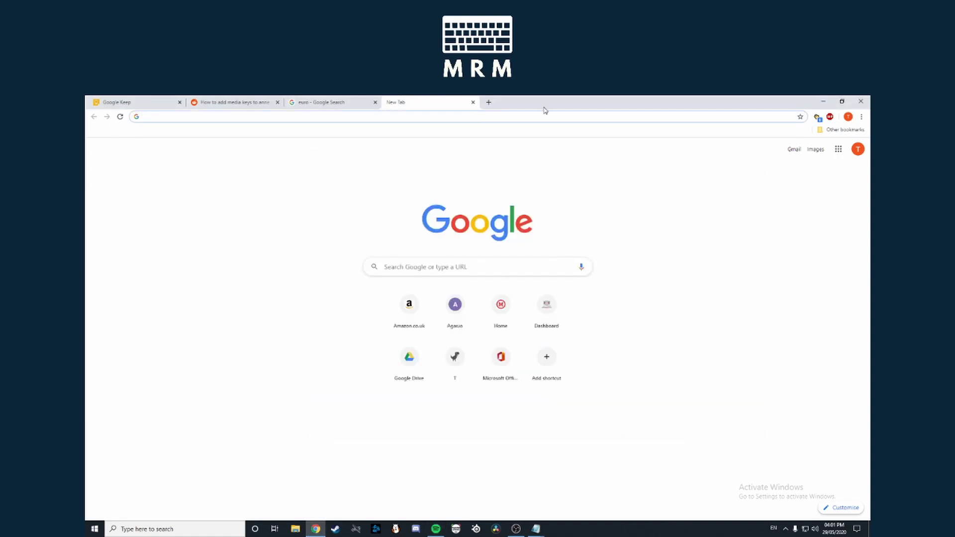
- Minimise Chrome and move the Media + Pound Sign script icon to another spot on the desktop
click(824, 101)
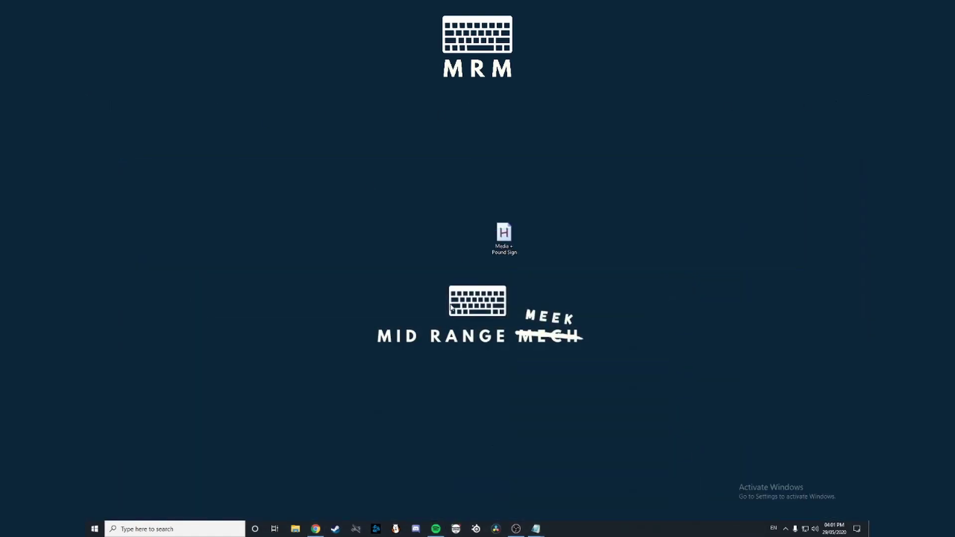
drag(516, 236, 512, 285)
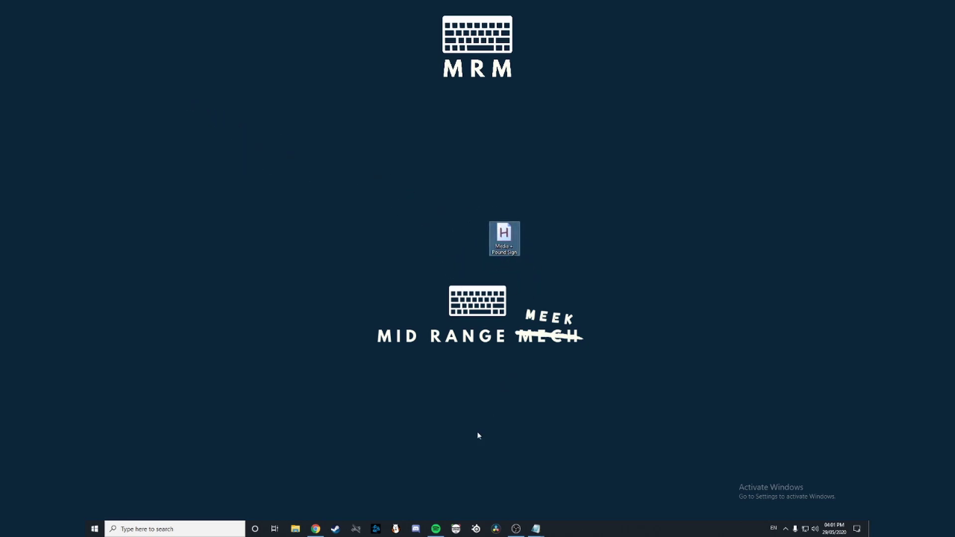
drag(507, 244, 454, 272)
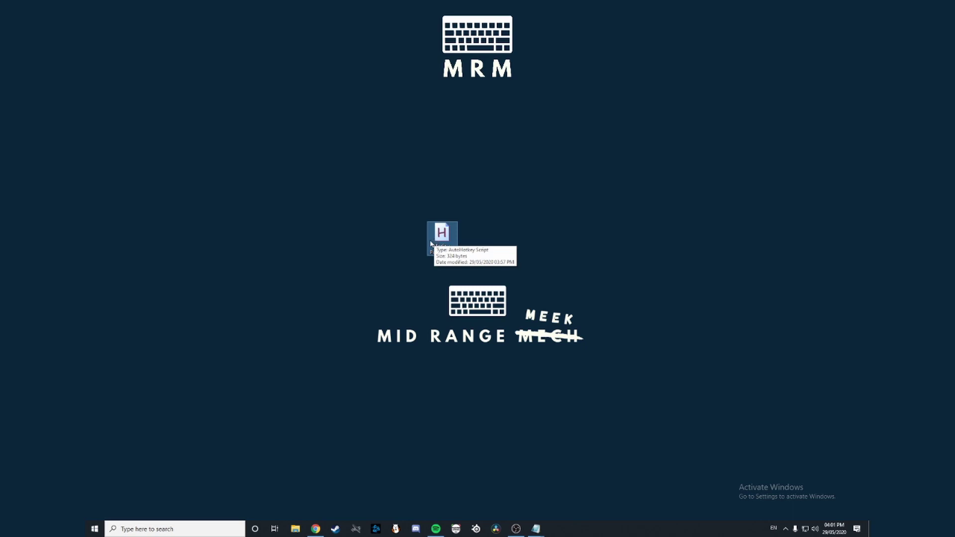
- Open the Windows Start-up folder by running shell:startup from the Run dialog
click(175, 531)
text(run)
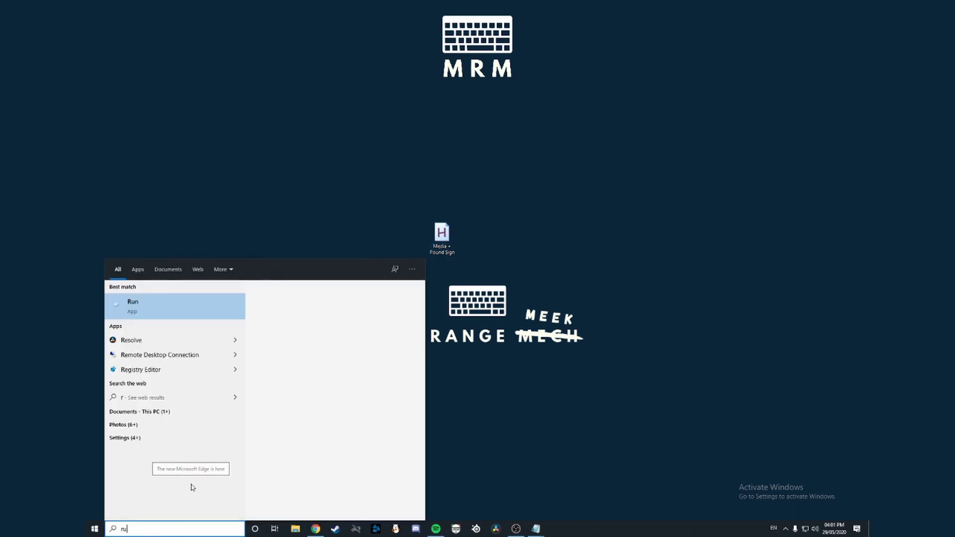
click(138, 301)
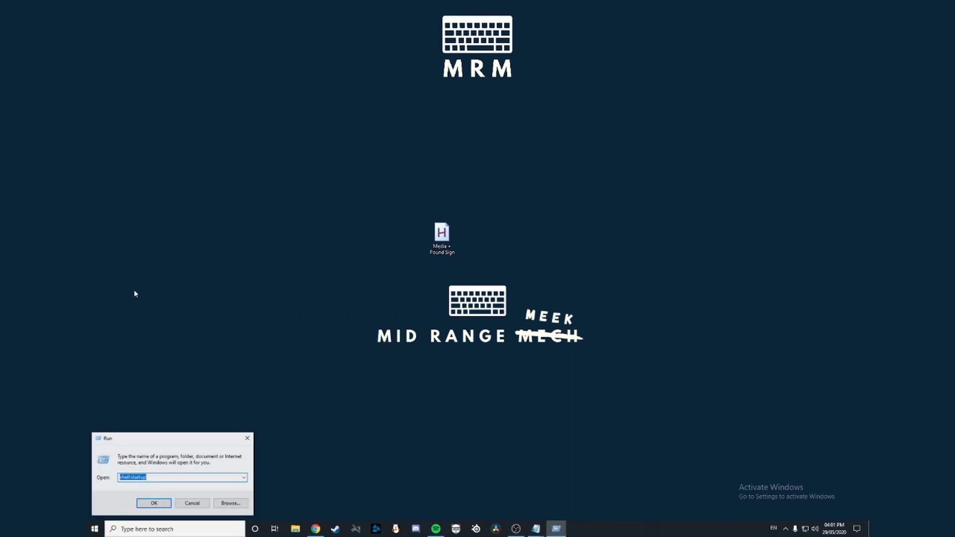
drag(145, 440, 291, 199)
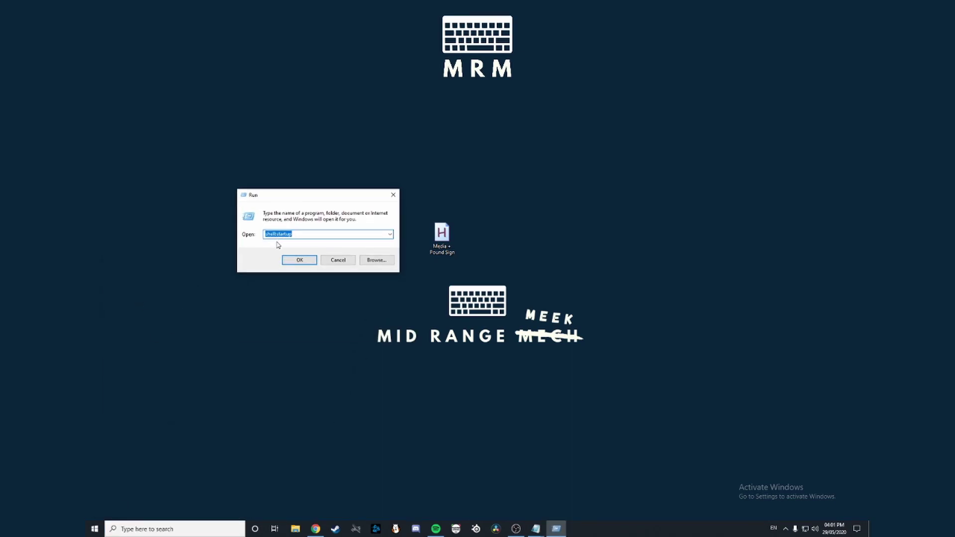
click(301, 234)
drag(297, 235, 251, 239)
click(299, 259)
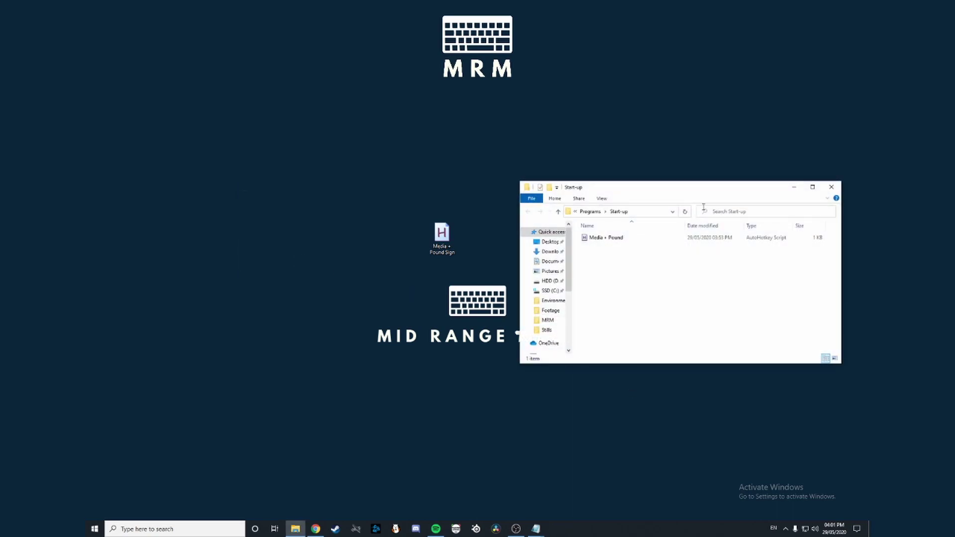
- Move the Media + Pound Sign script from the desktop into the Start-up folder
drag(722, 192, 683, 193)
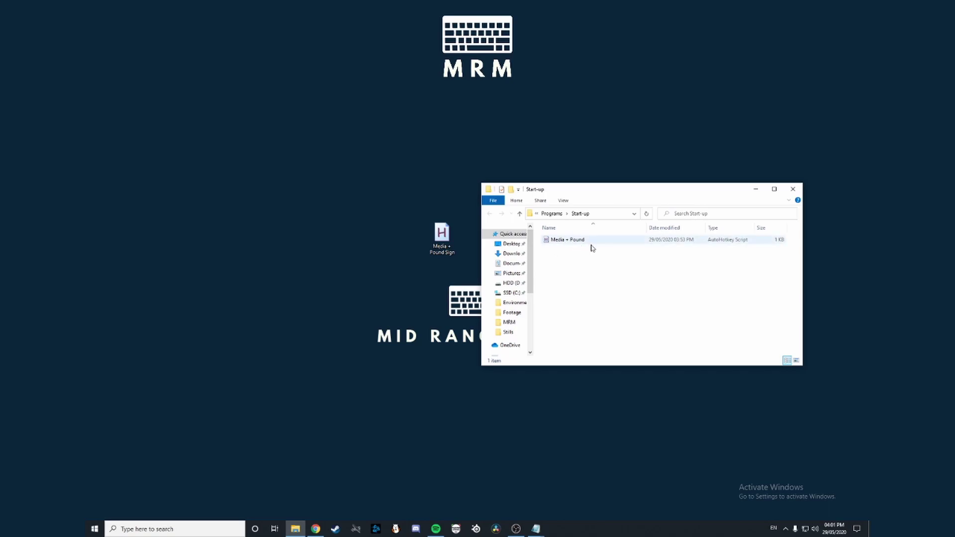
drag(446, 240, 415, 246)
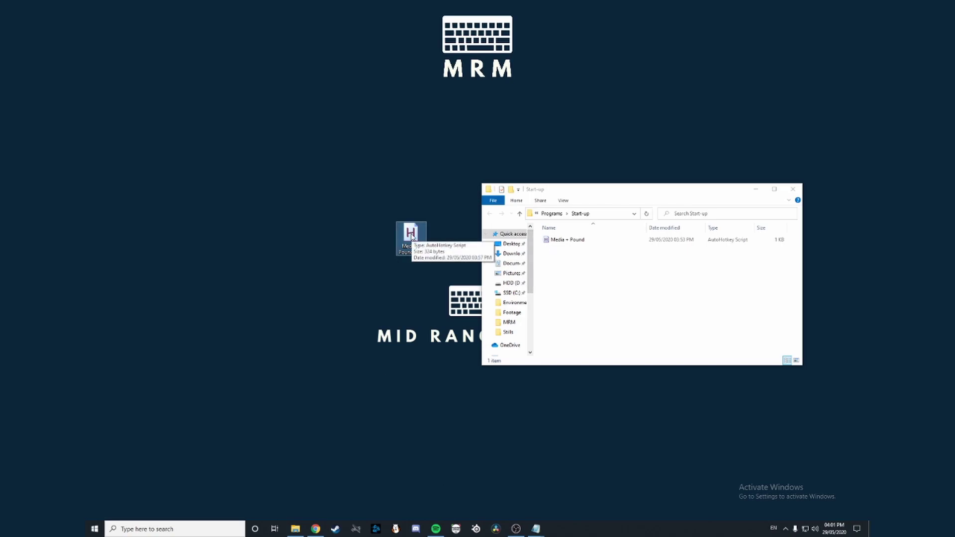
drag(412, 238, 640, 303)
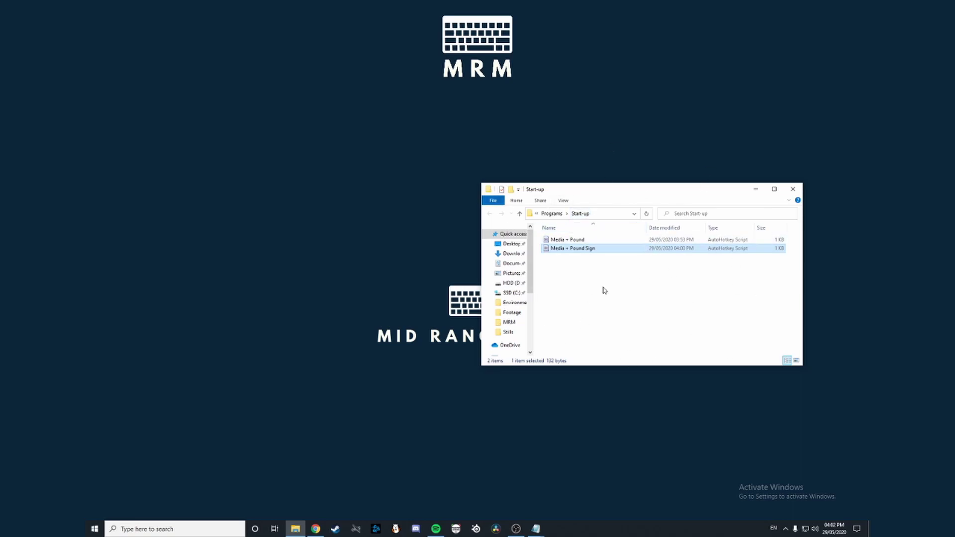
- Check the Hidden items display option for the Start-up folder and minimise the folder window
click(568, 200)
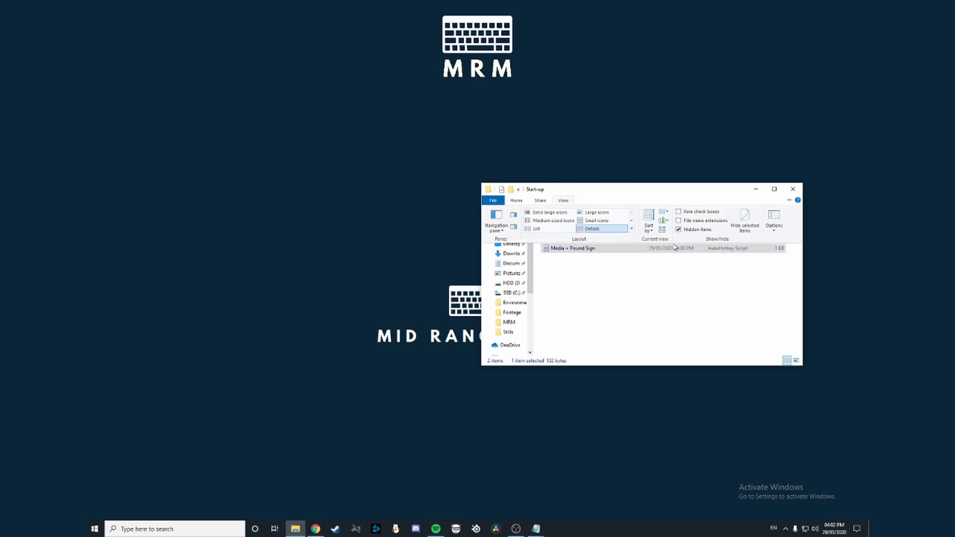
click(567, 201)
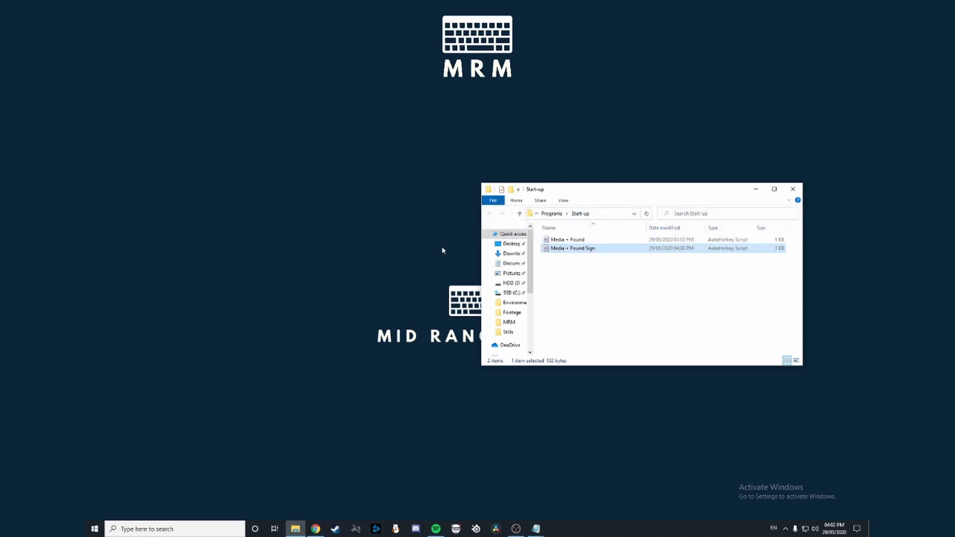
click(757, 188)
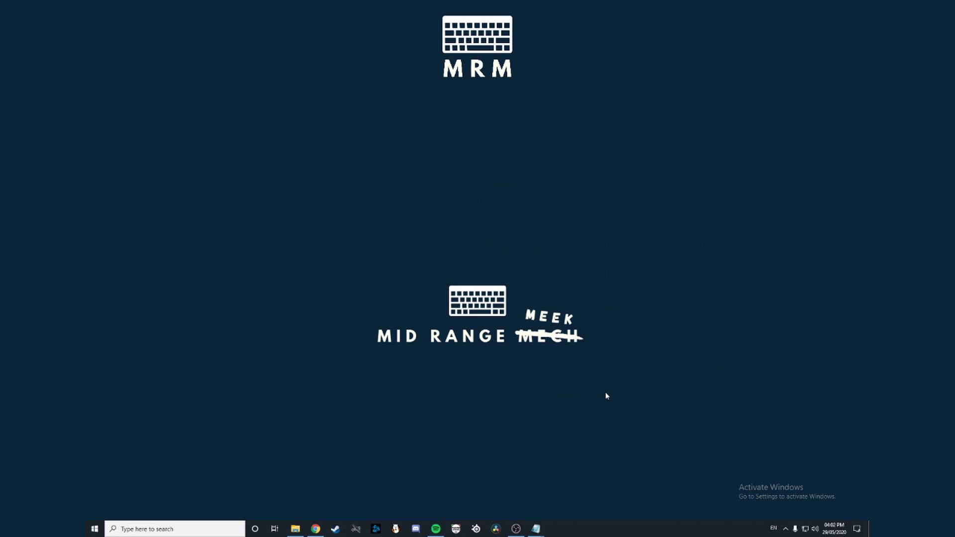